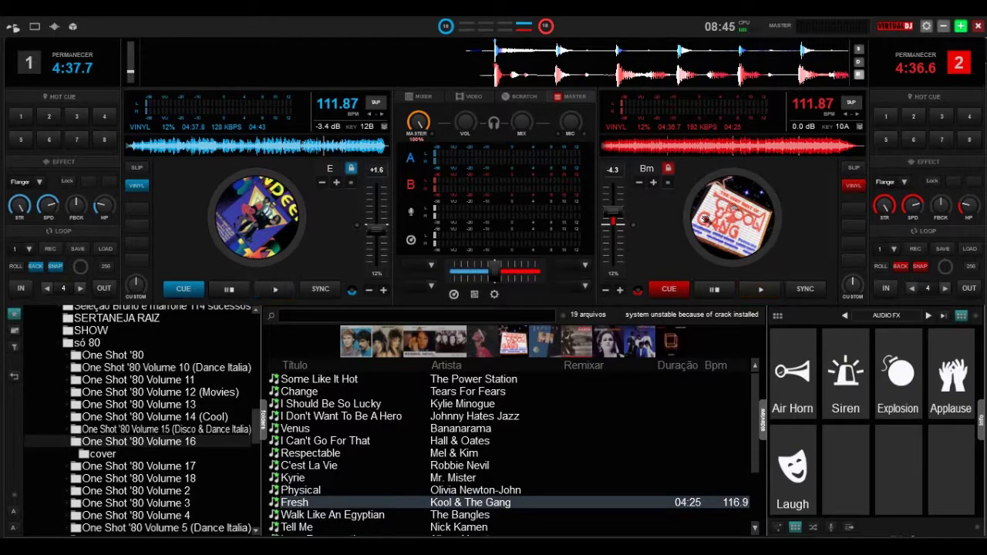
Set deck 2's tempo to 118.37 BPM and move playback from deck 1 to deck 2, returning deck 1 to its cue point
mouse_move(613, 231)
left_mouse_down()
mouse_move(613, 219)
mouse_move(613, 231)
left_mouse_up()
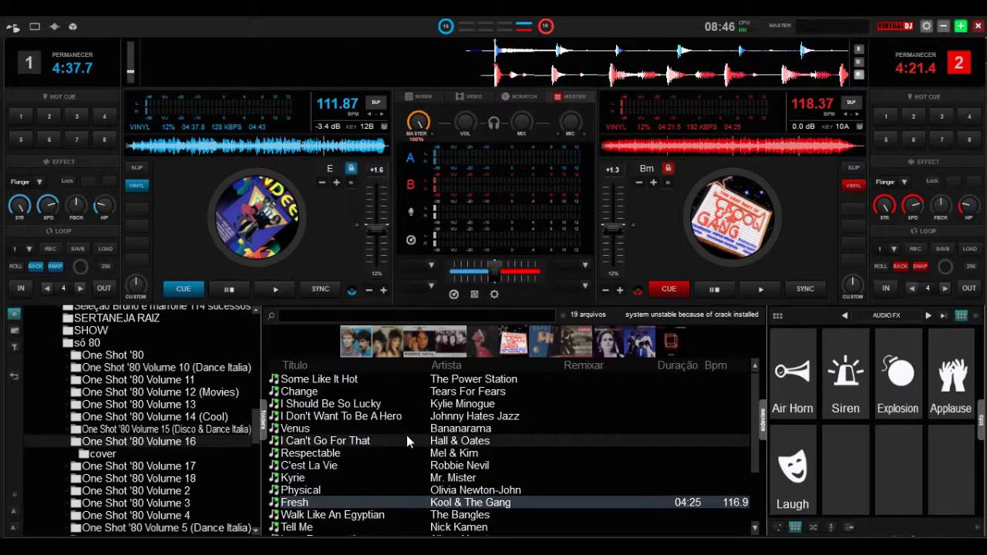
left_click(276, 292)
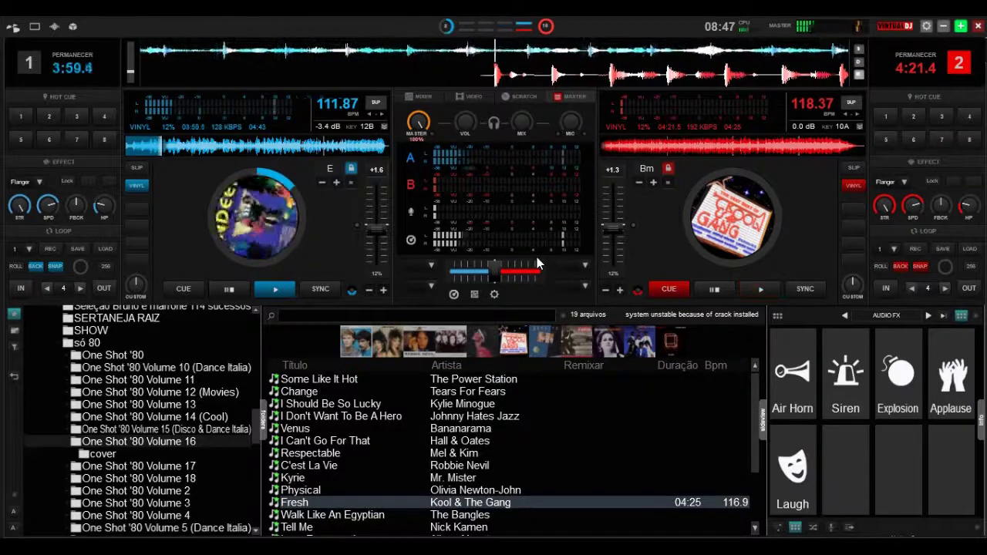
left_click(760, 288)
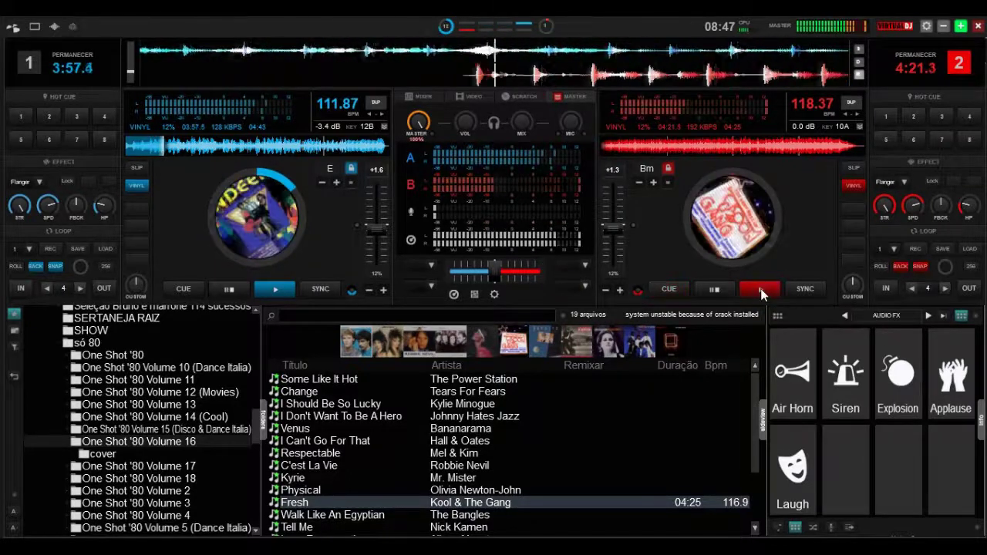
left_click(183, 288)
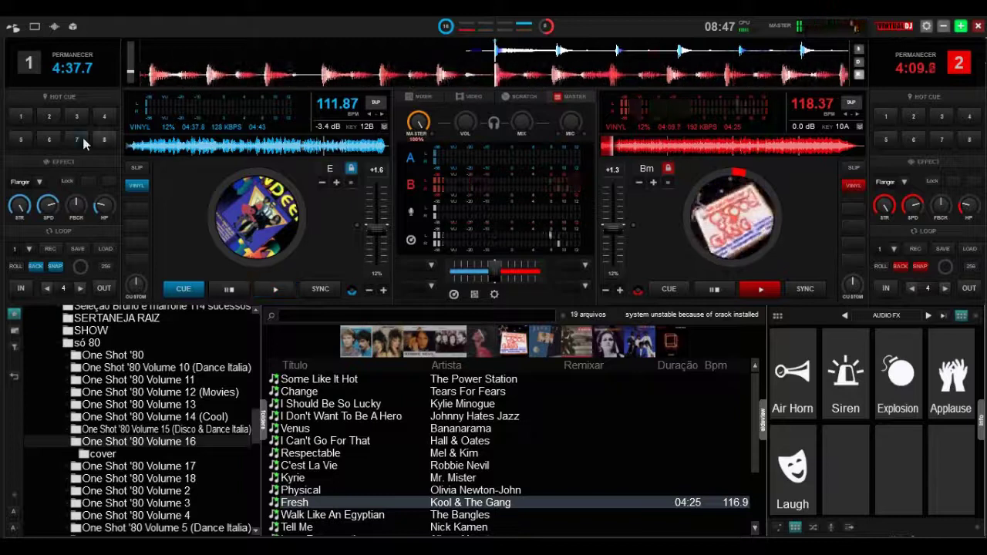
Apply the Day tint to the skin with the waveforms above the decks, and collapse the track info panel
left_click(54, 27)
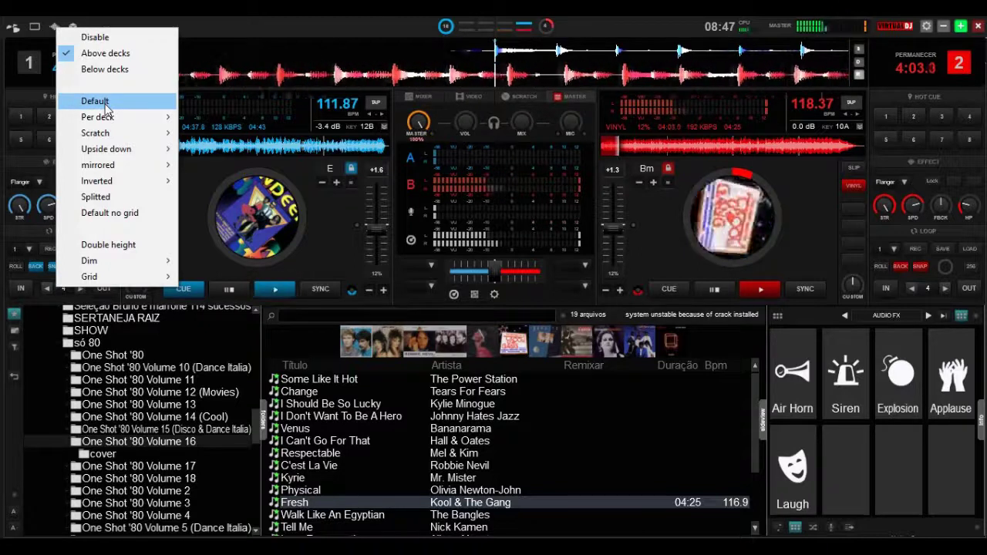
left_click(105, 53)
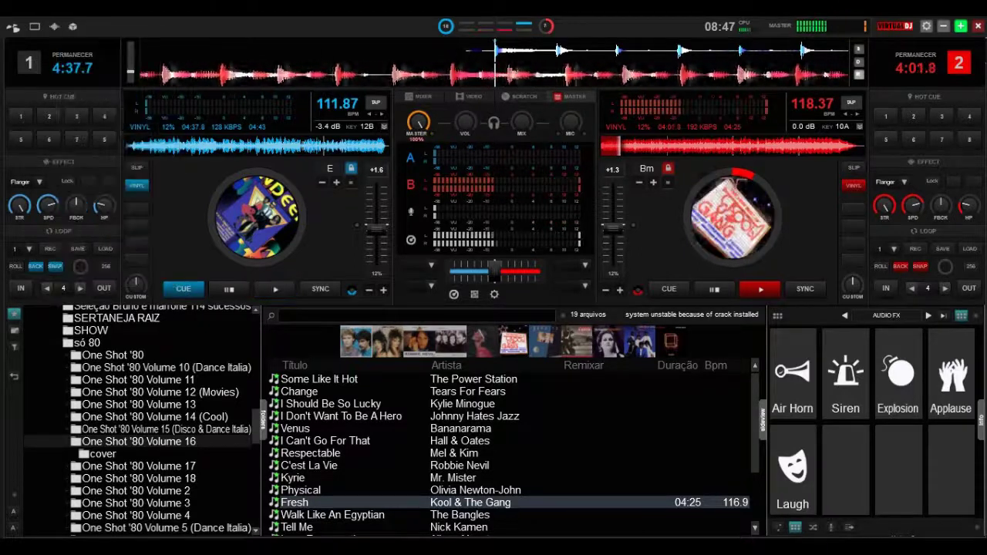
left_click(12, 27)
mouse_move(51, 71)
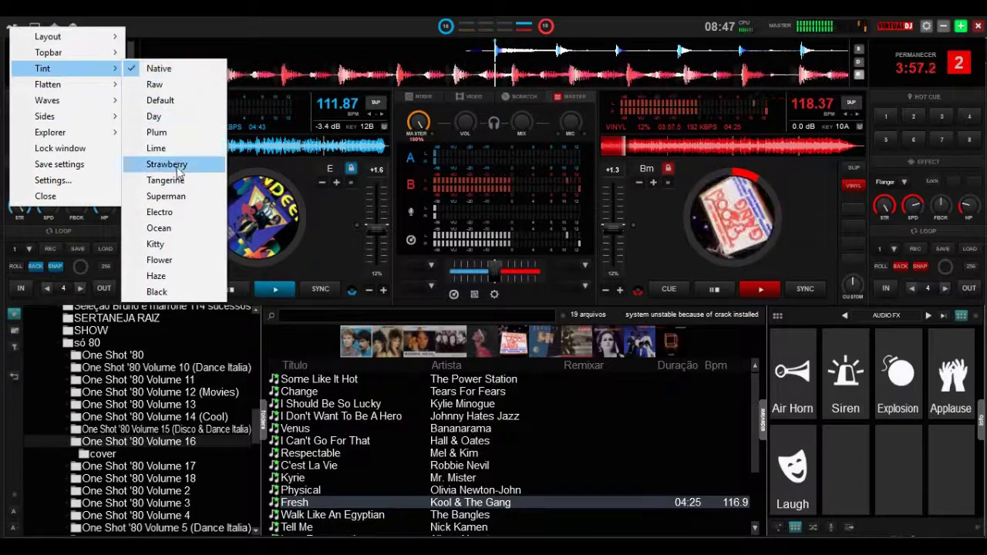
left_click(171, 120)
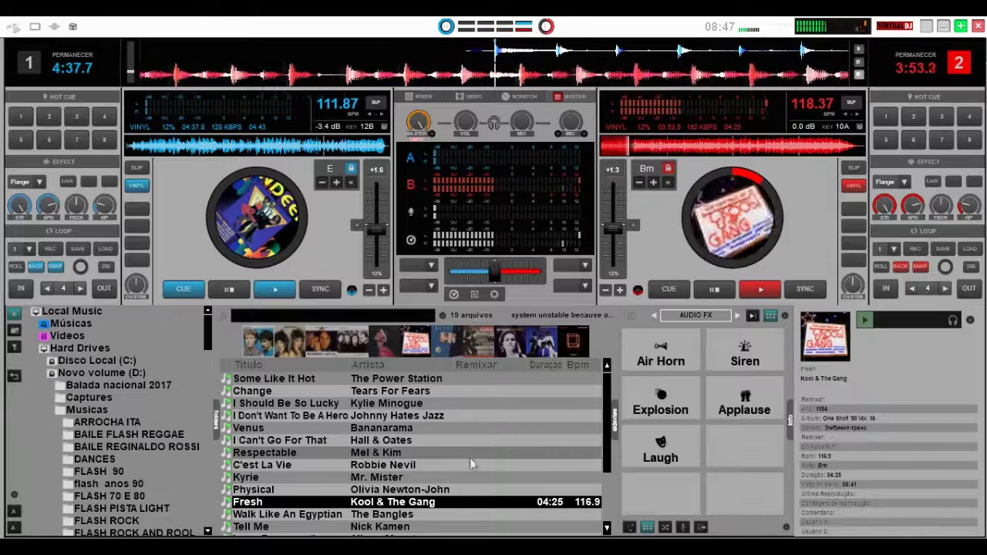
left_click(790, 422)
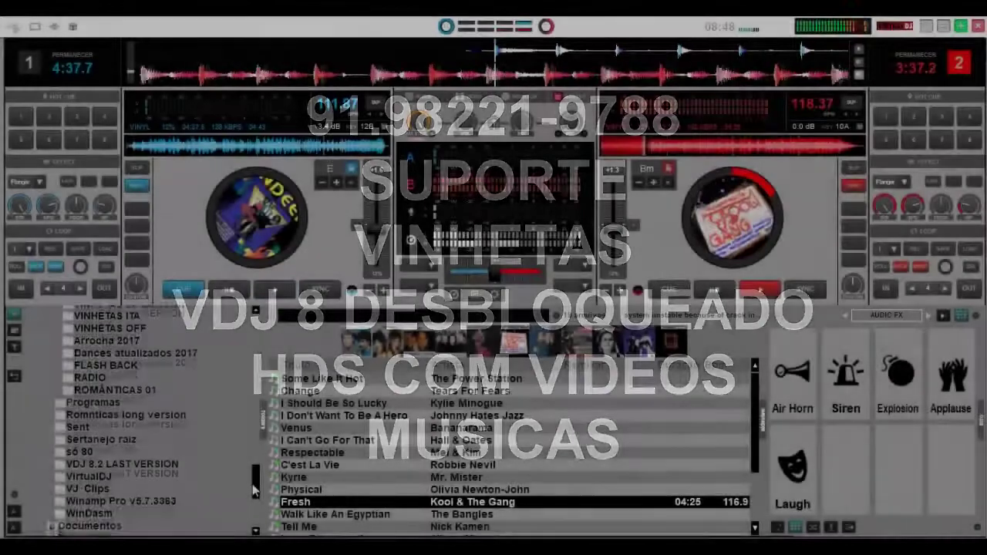
Stop deck 2 at its cue point and open the VINHETAS DJ GERSON folder in the file browser
scroll(255, 494, "down", 1)
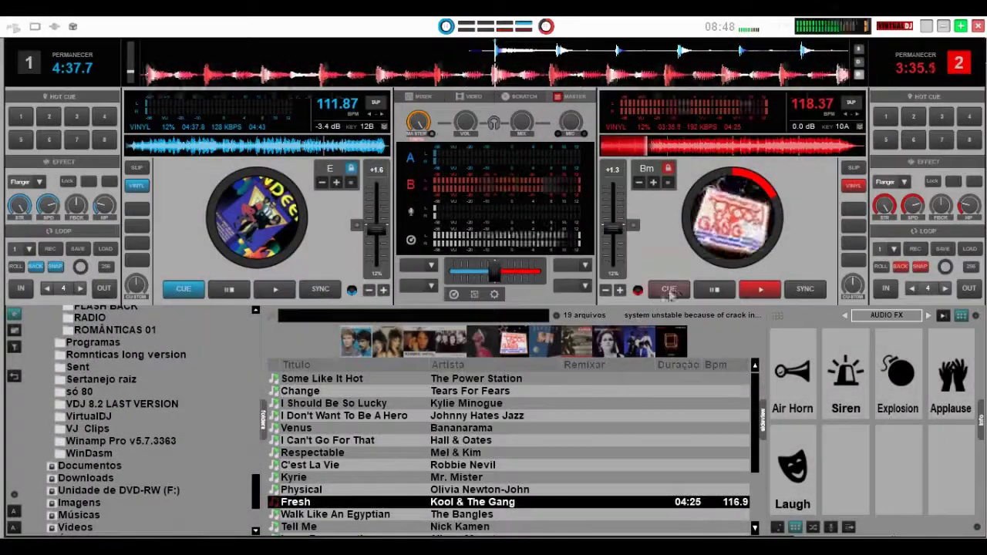
left_click(669, 290)
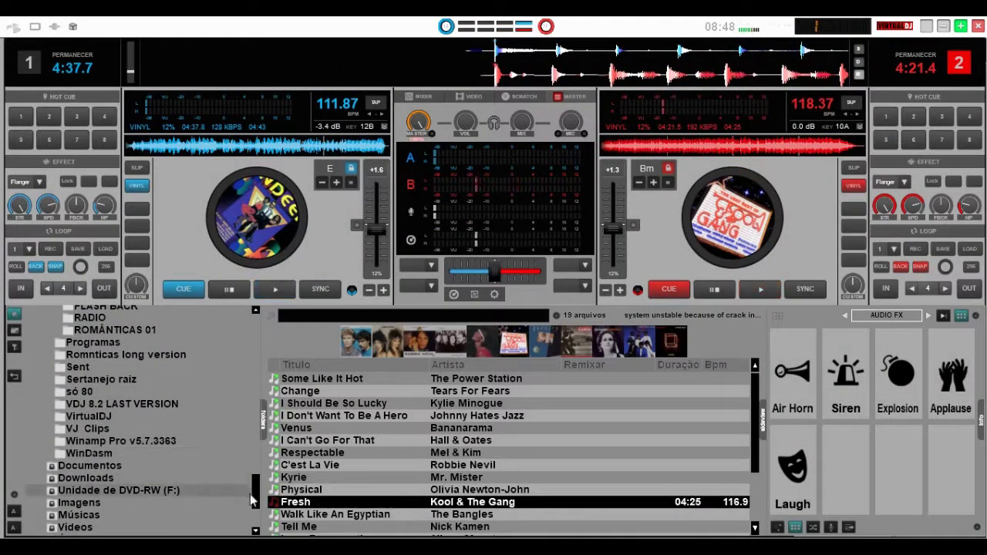
scroll(181, 408, "up", 3)
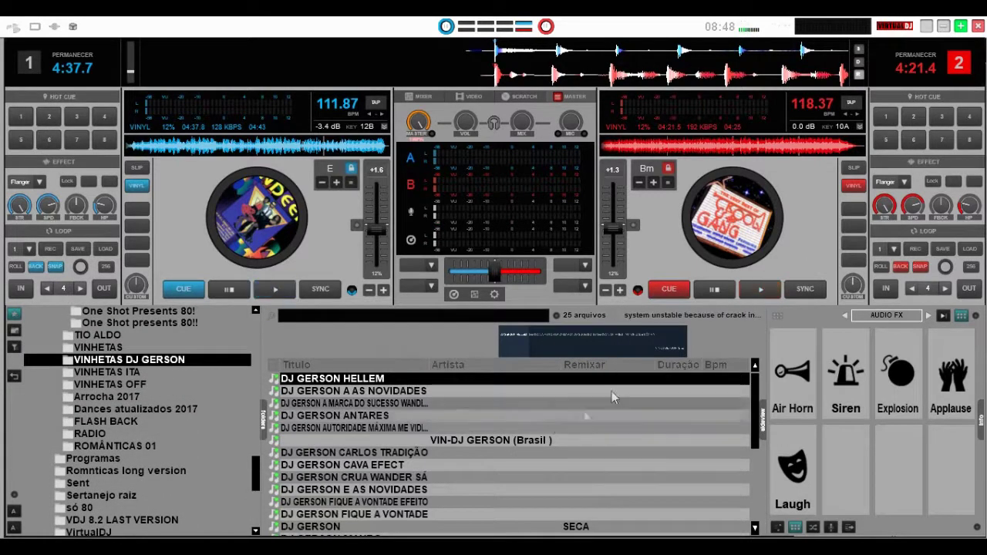
Create a new sampler bank and view its available trigger modes
left_click(864, 319)
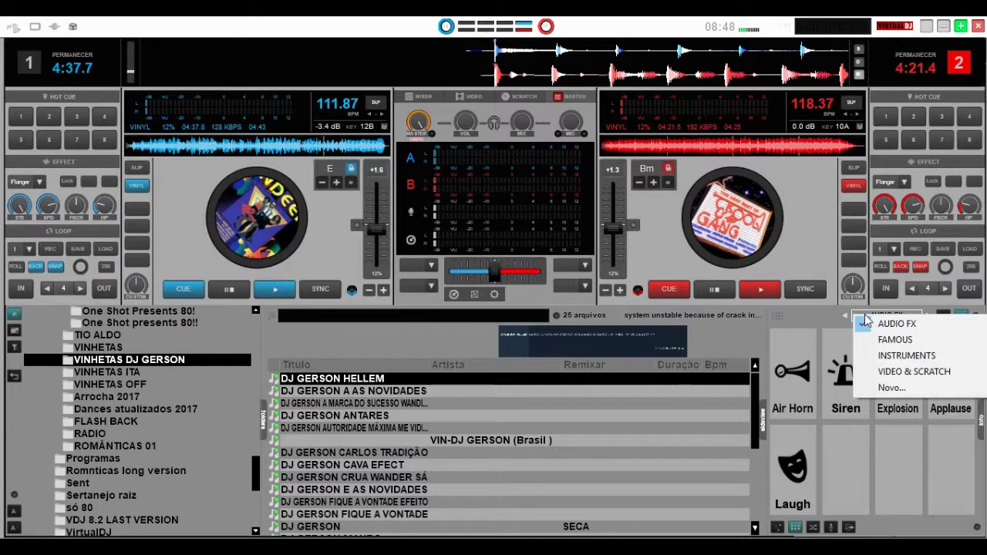
left_click(892, 388)
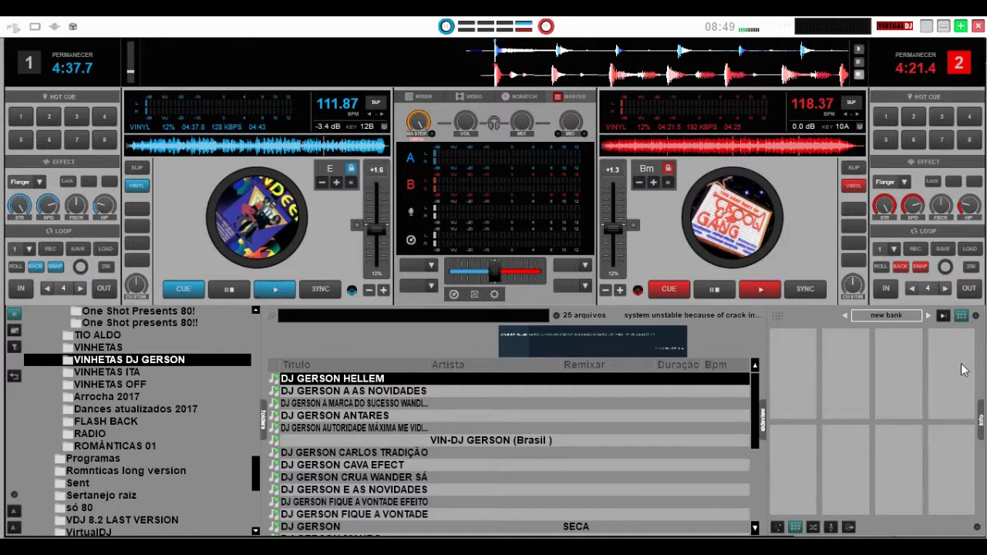
left_click(976, 318)
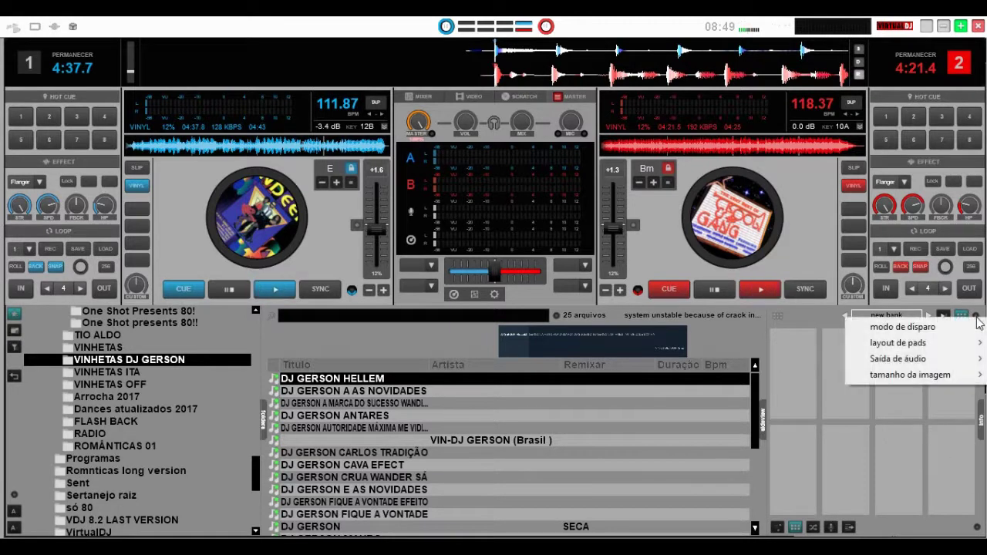
mouse_move(925, 327)
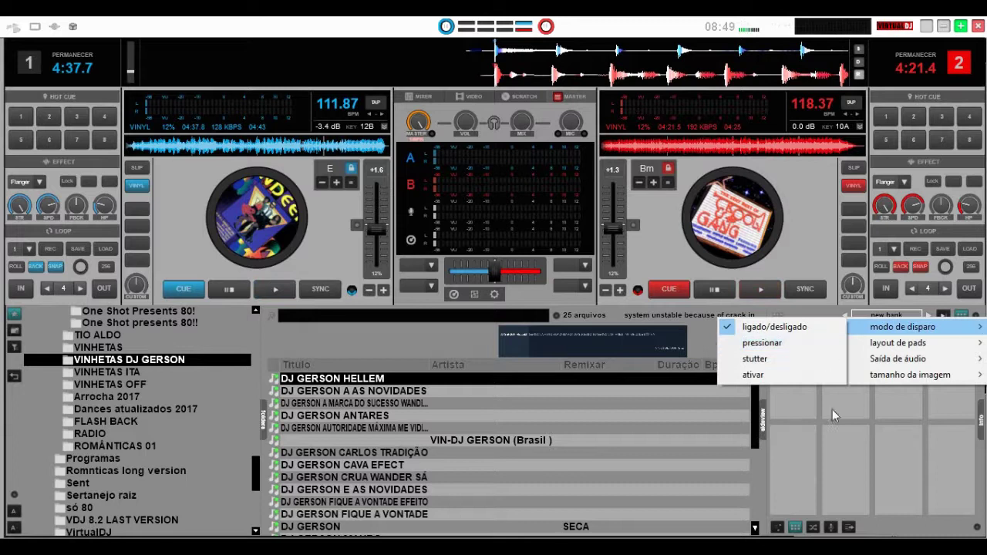
left_click(759, 441)
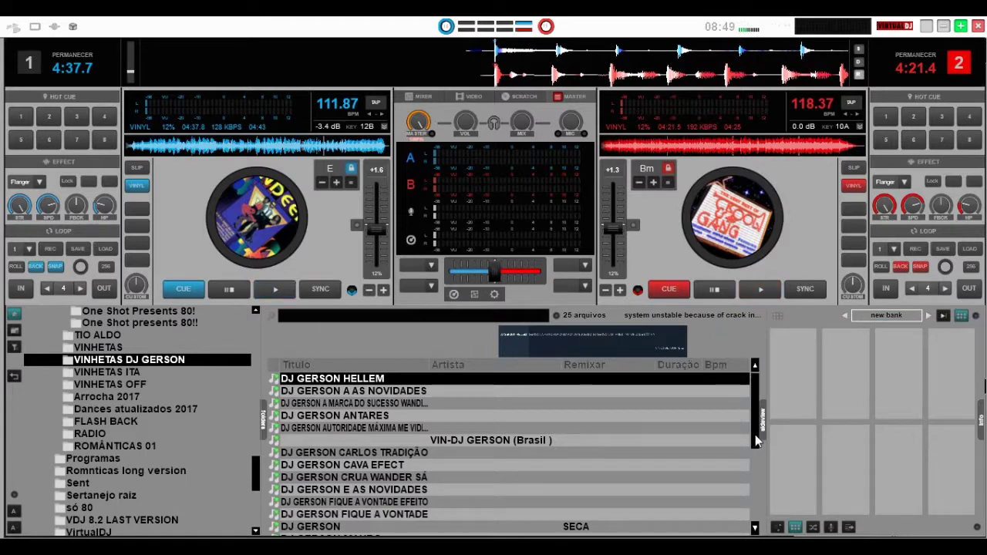
Set the new sampler bank's pad layout to 4 columns
left_click(976, 317)
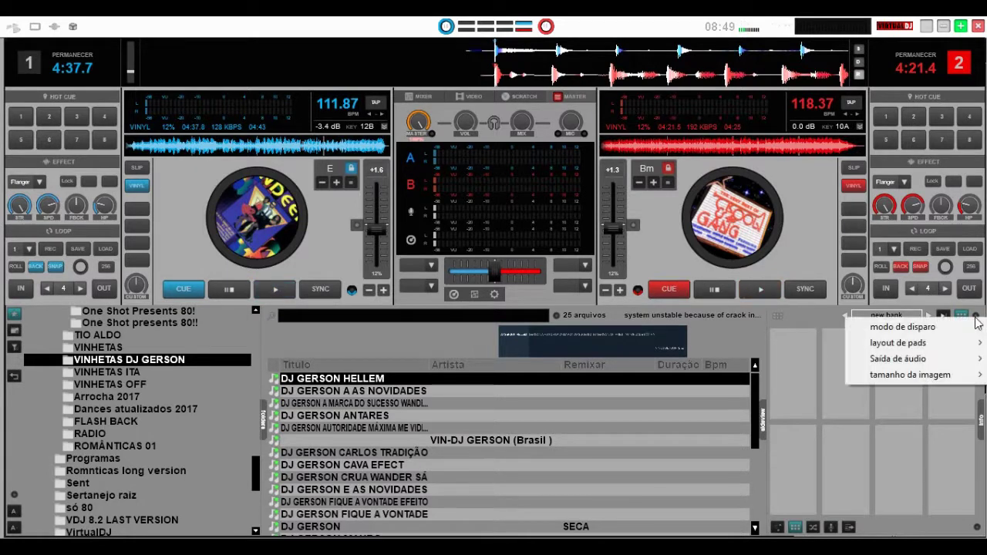
mouse_move(923, 347)
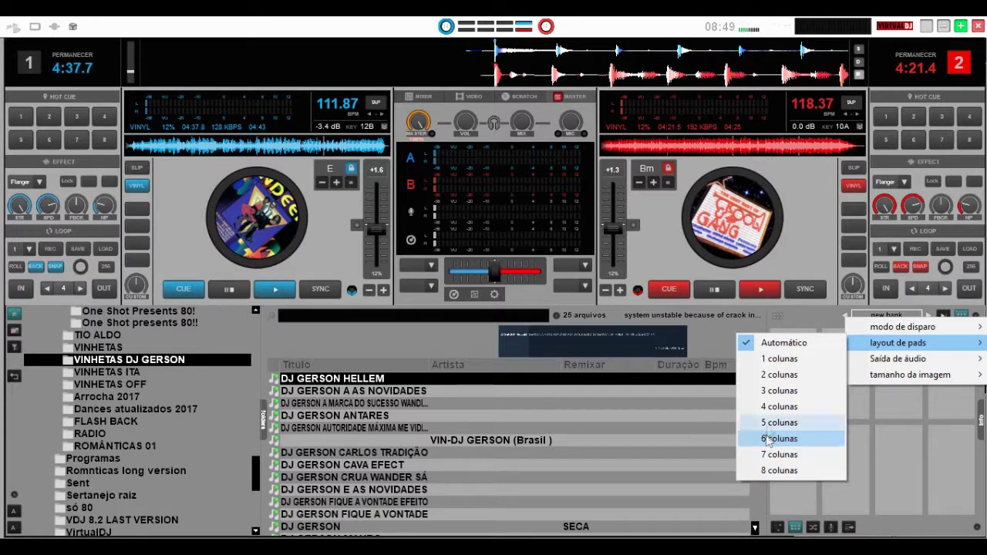
left_click(773, 407)
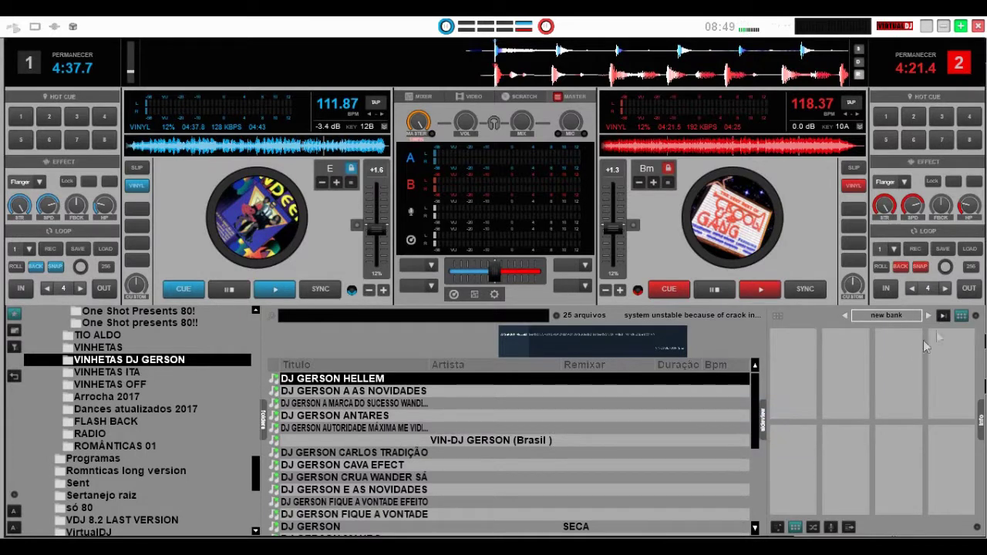
Set the new sampler bank's pad layout to 6 columns
left_click(976, 317)
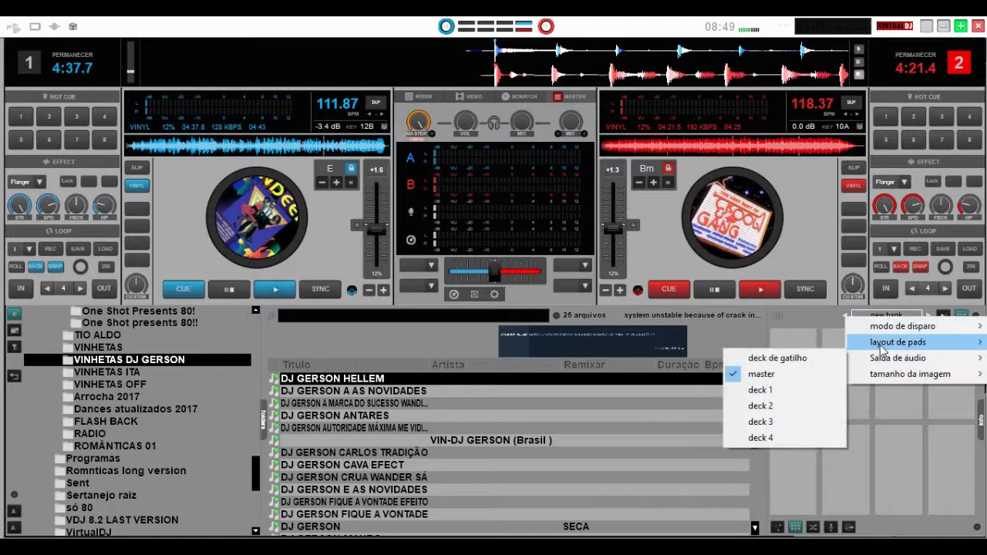
mouse_move(894, 342)
left_click(756, 438)
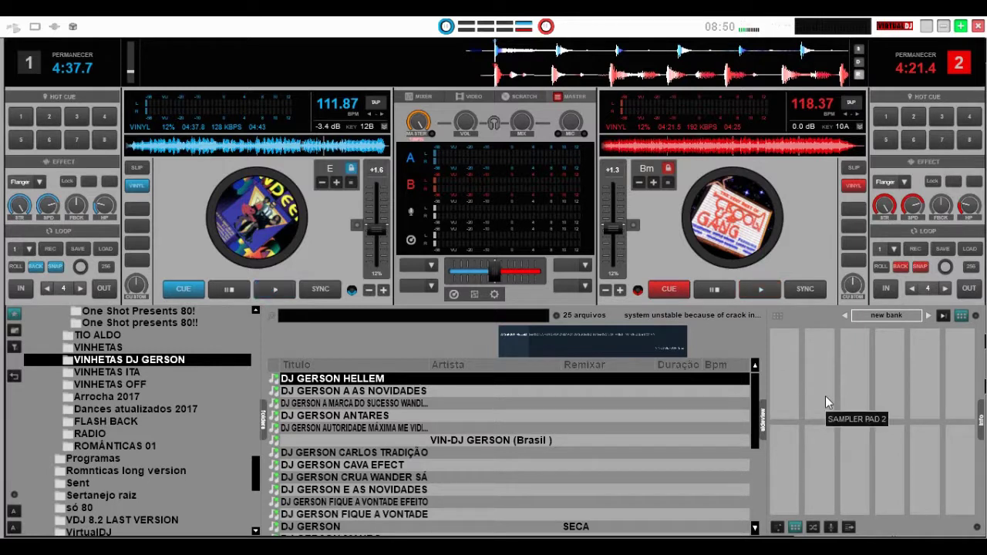
Load the DJ GERSON jingles ANTARES, A AS NOVIDADES, HELLEM, CAVA EFECT, CRUA WANDER SÁ and FIQUE A VONTADE EFEITO onto sampler pads 1 to 6
left_click(419, 416)
left_click_drag(730, 375, 784, 371)
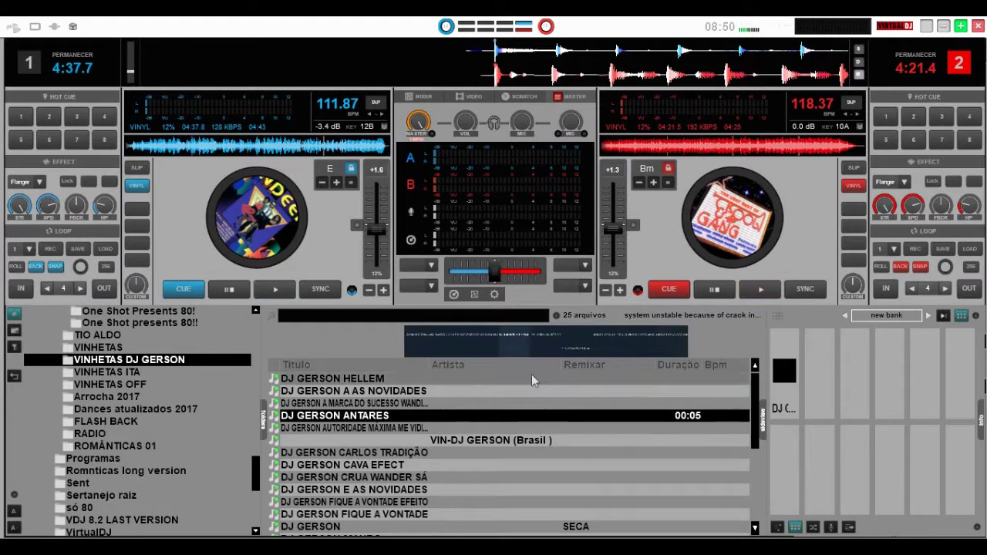
left_click_drag(383, 392, 818, 372)
left_click_drag(385, 378, 854, 371)
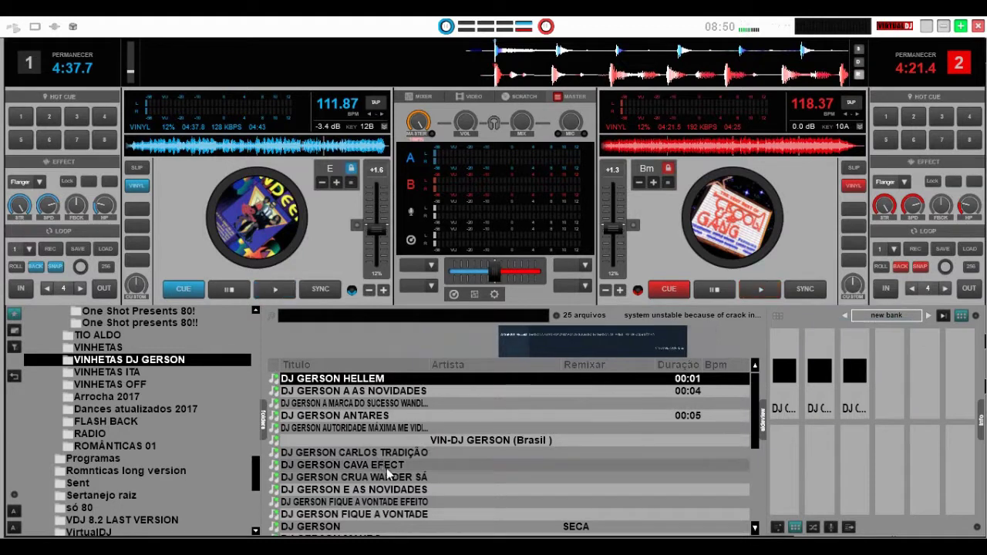
left_click_drag(386, 468, 889, 370)
left_click_drag(428, 476, 920, 392)
left_click_drag(477, 501, 955, 393)
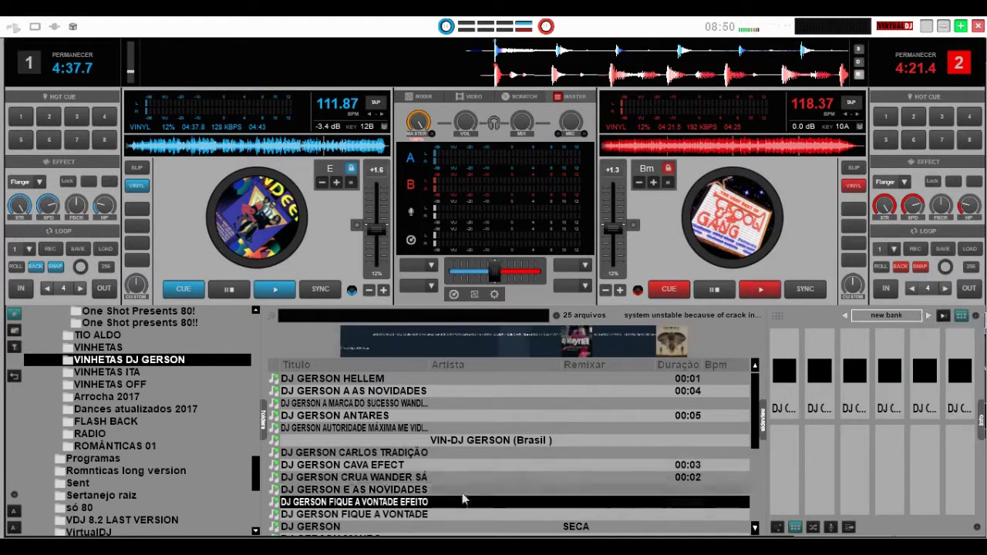
Load the jingles FIQUE A VONTADE, SECA, NUMERO UM SEMPRE !!, PESADA and SEM COMPARAÇÃO onto sampler pads 7 to 11
left_click_drag(434, 514, 784, 465)
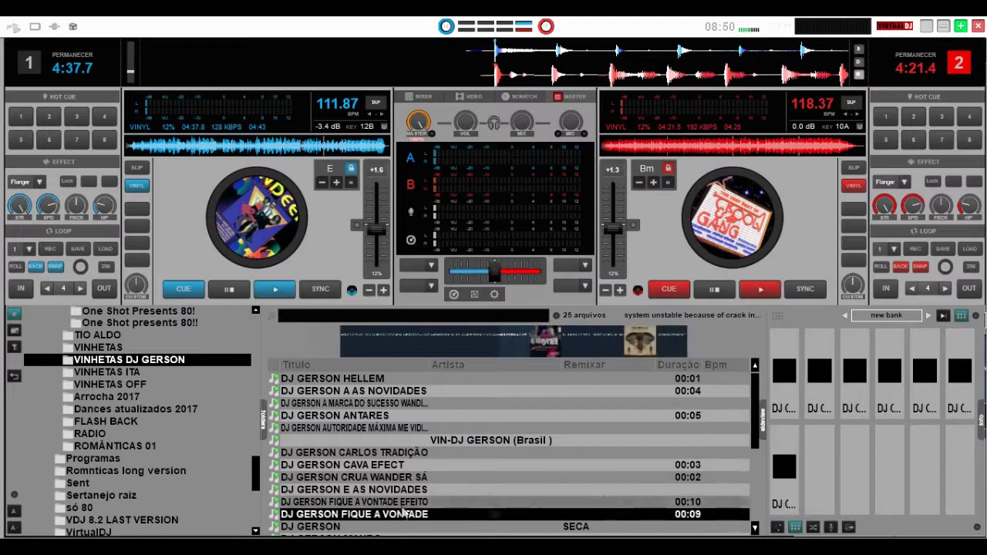
left_click_drag(343, 528, 820, 483)
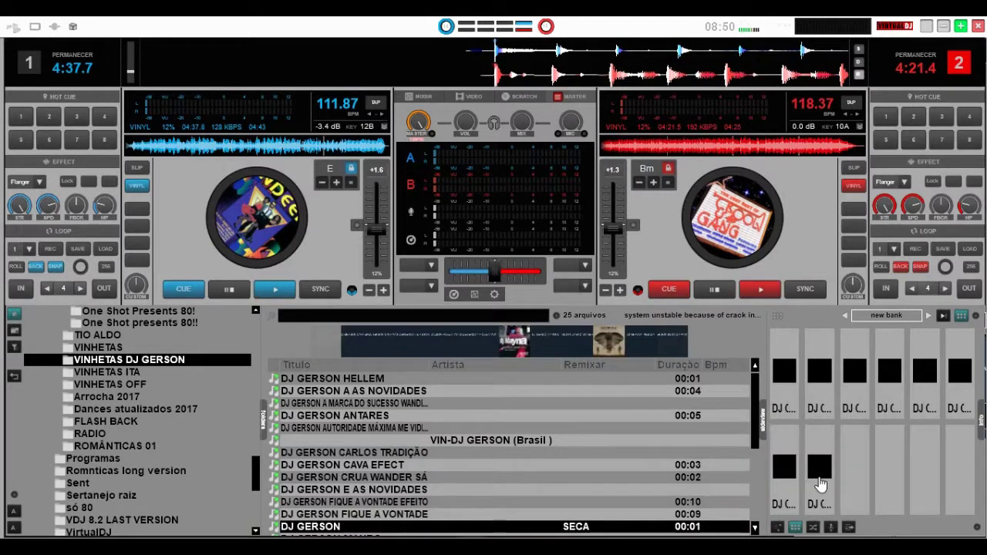
left_click_drag(754, 425, 757, 453)
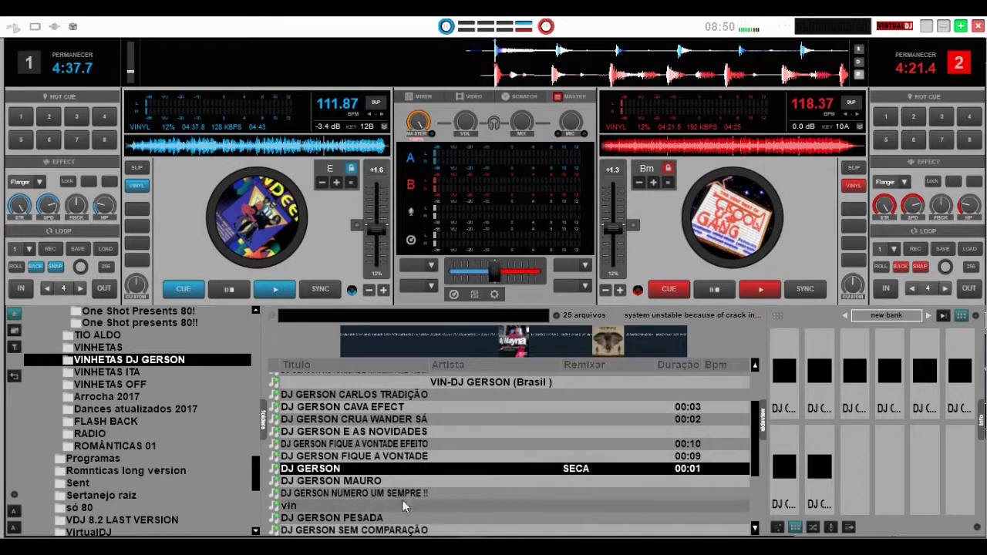
left_click_drag(410, 494, 852, 469)
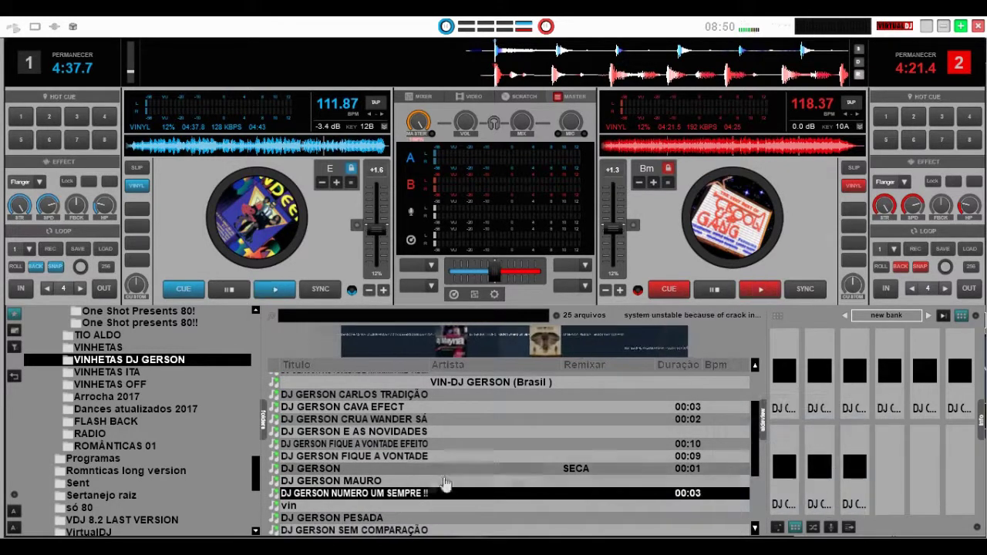
left_click_drag(391, 514, 885, 470)
left_click_drag(362, 529, 923, 463)
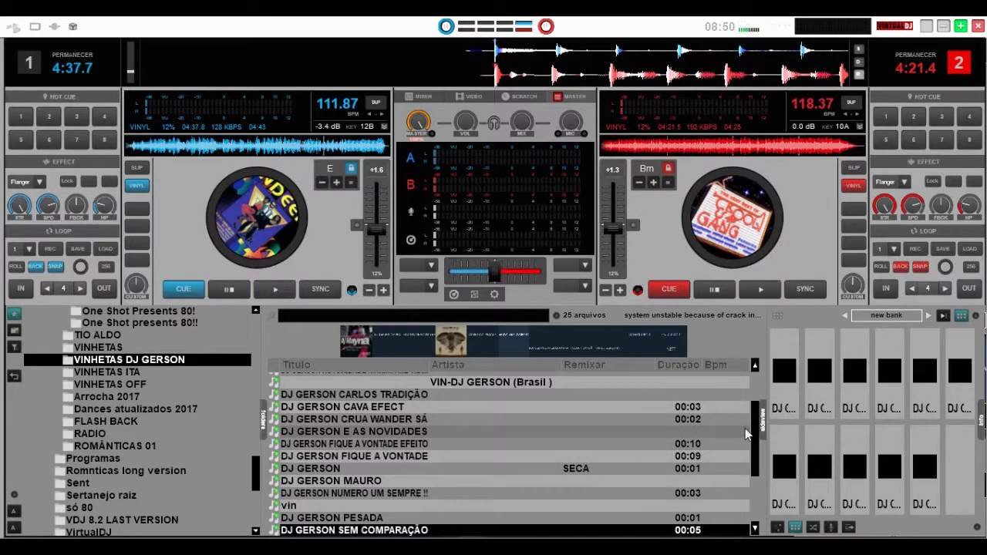
left_click(976, 318)
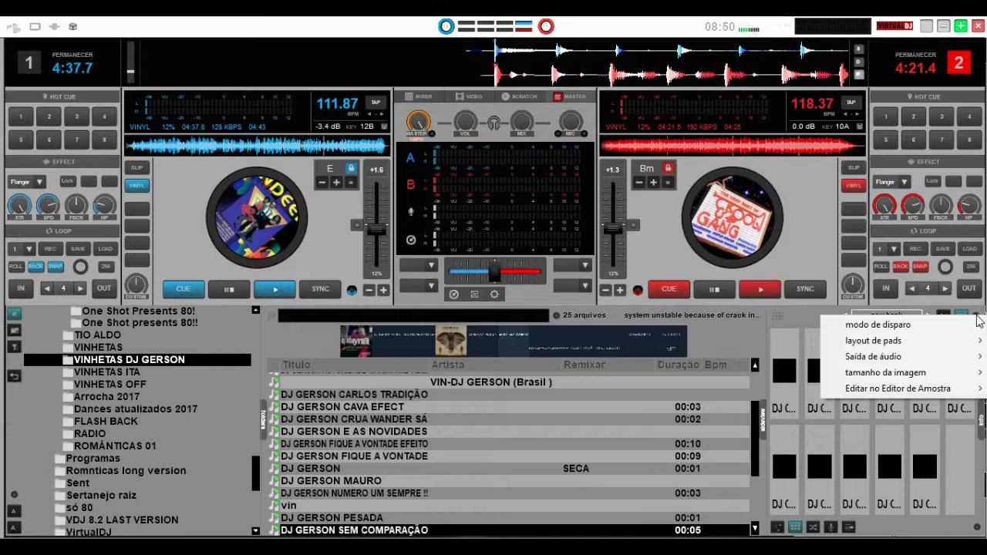
left_click(755, 420)
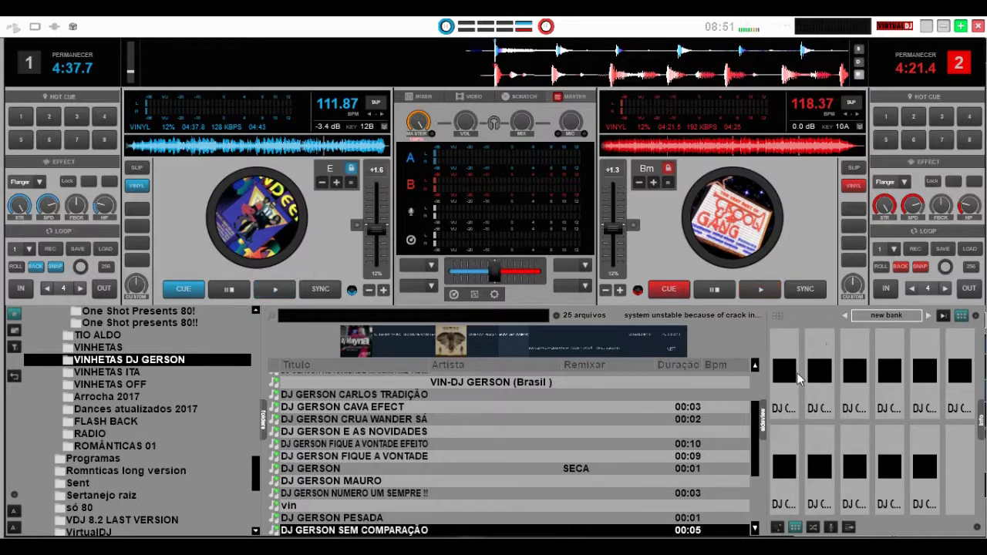
Show the new sampler bank as a list and lower the volume of samples 1 to 7 to about half
left_click(961, 322)
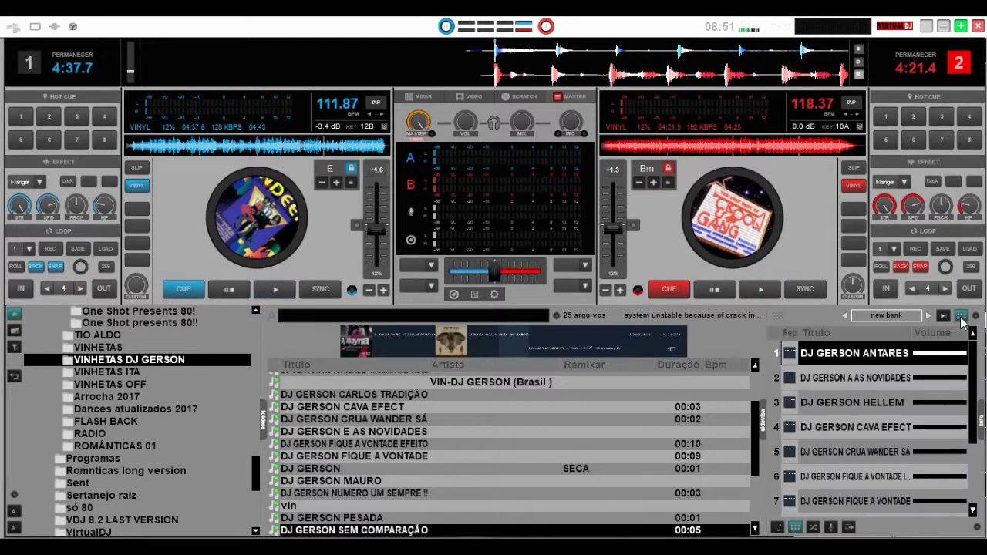
left_click(946, 354)
left_click(941, 378)
left_click(941, 402)
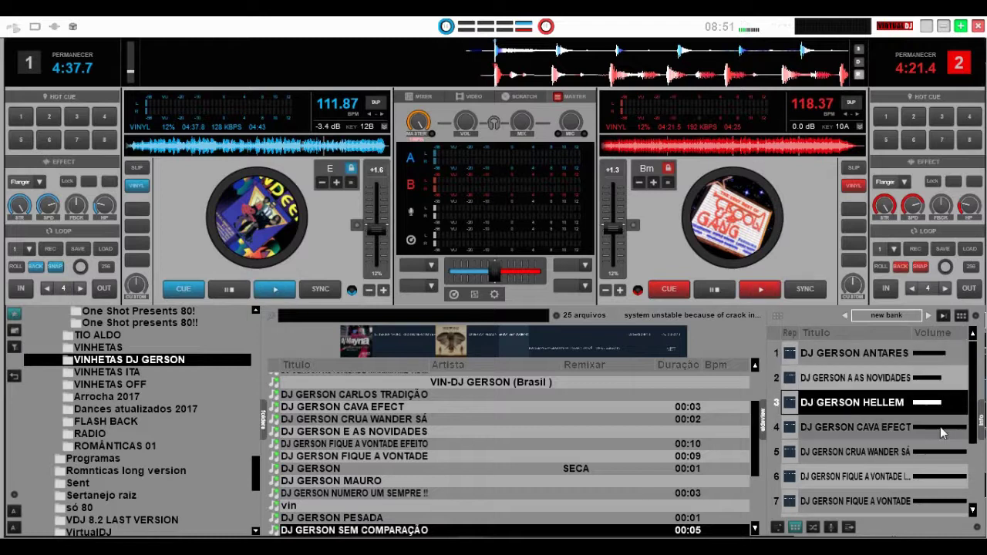
left_click(940, 426)
left_click(941, 453)
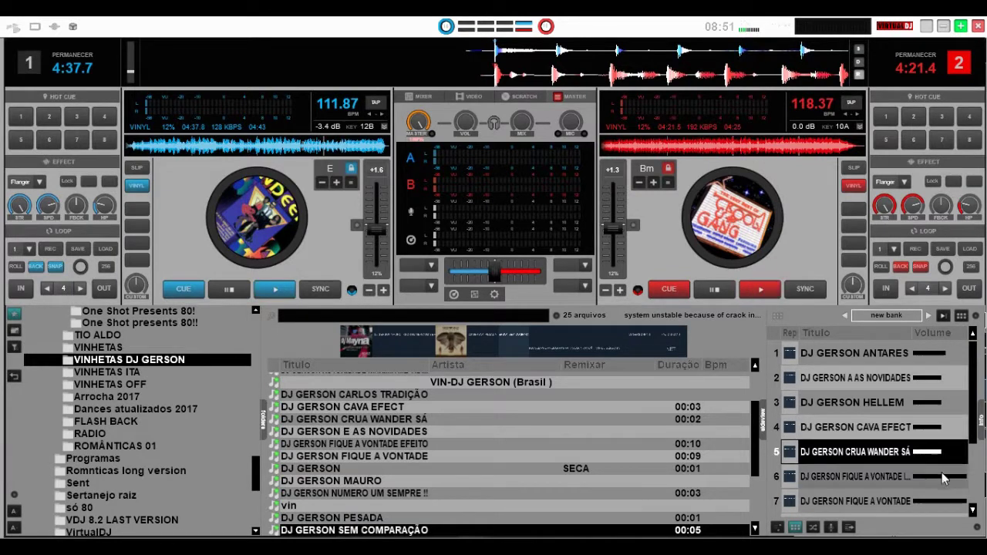
left_click(941, 473)
left_click(941, 501)
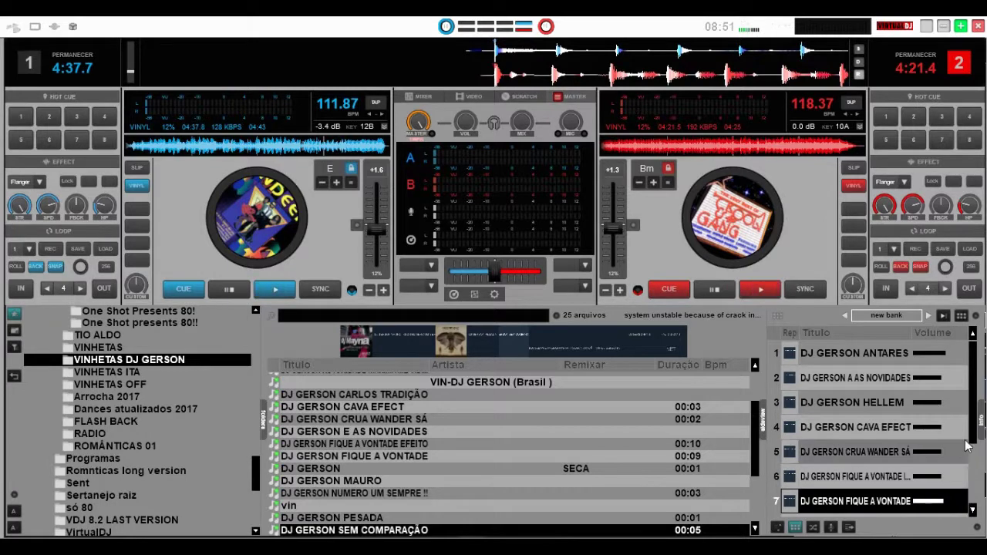
Lower the volume of samples 8 to 11 to about half and switch the bank back to the pad grid
scroll(975, 434, "down", 2)
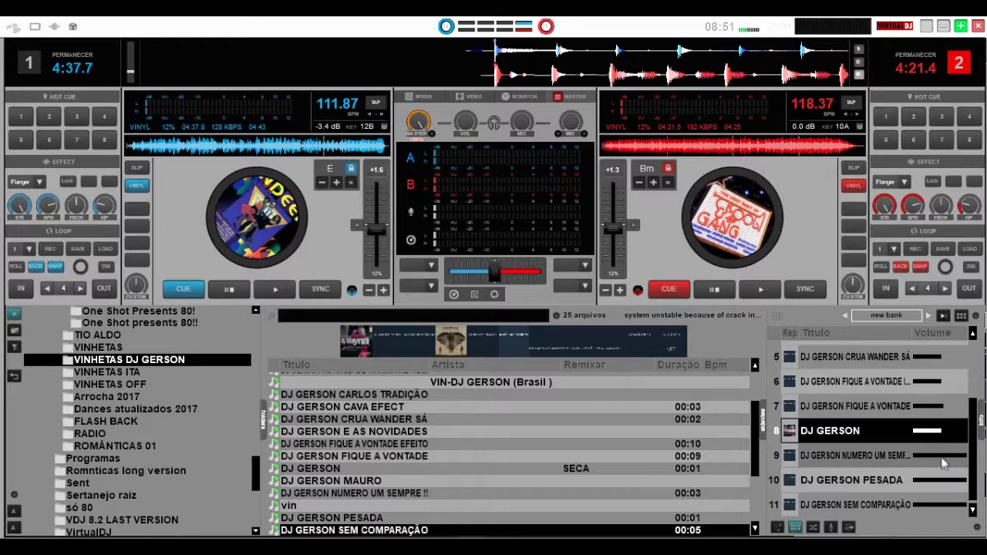
left_click(940, 503)
left_click_drag(970, 467, 975, 392)
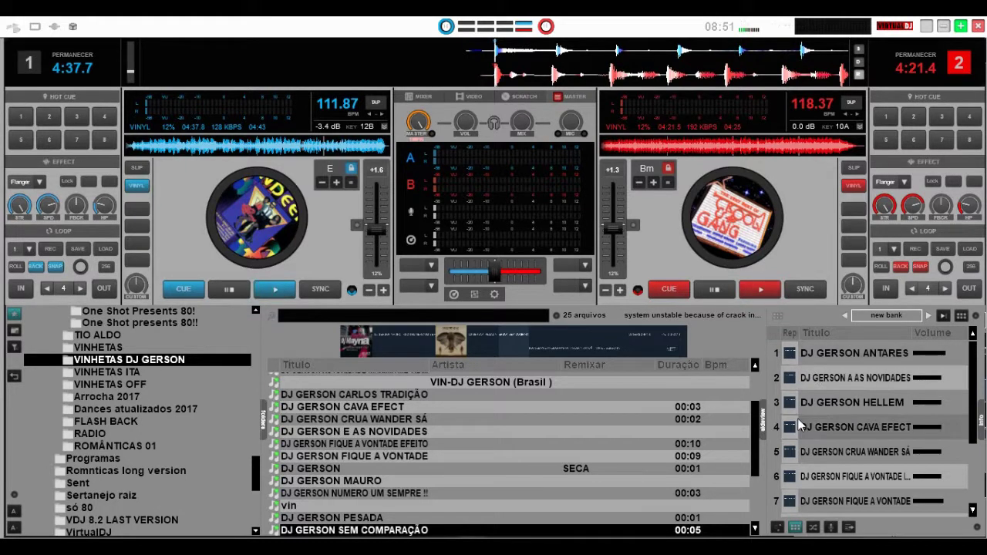
left_click(961, 316)
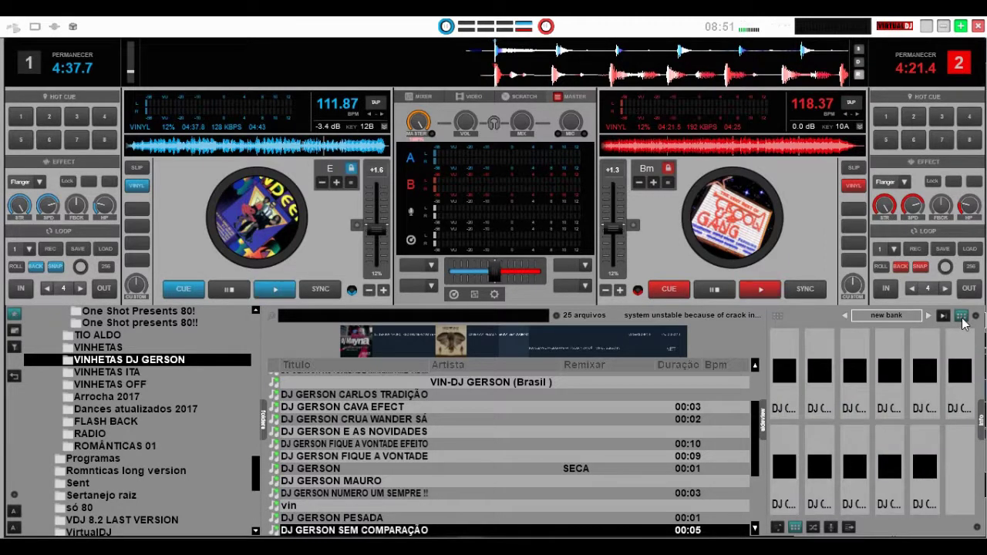
Play the jingles on sampler pads 1 to 5 one after another to test them
left_click(783, 387)
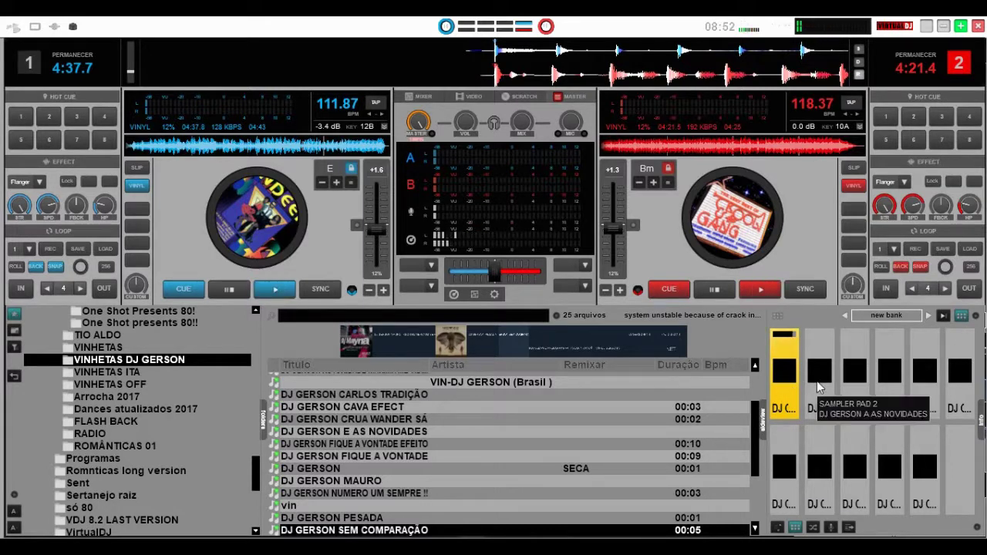
left_click(819, 387)
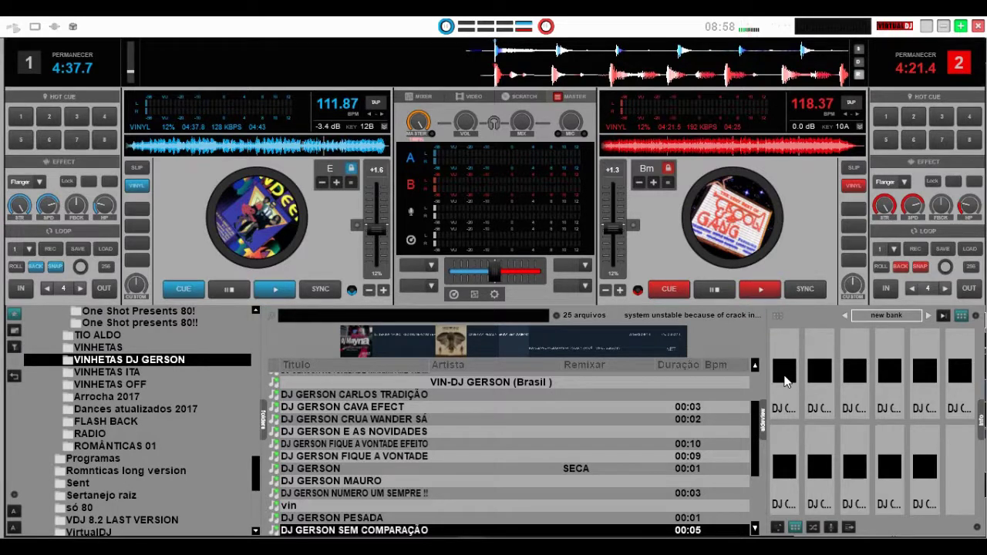
left_click(864, 391)
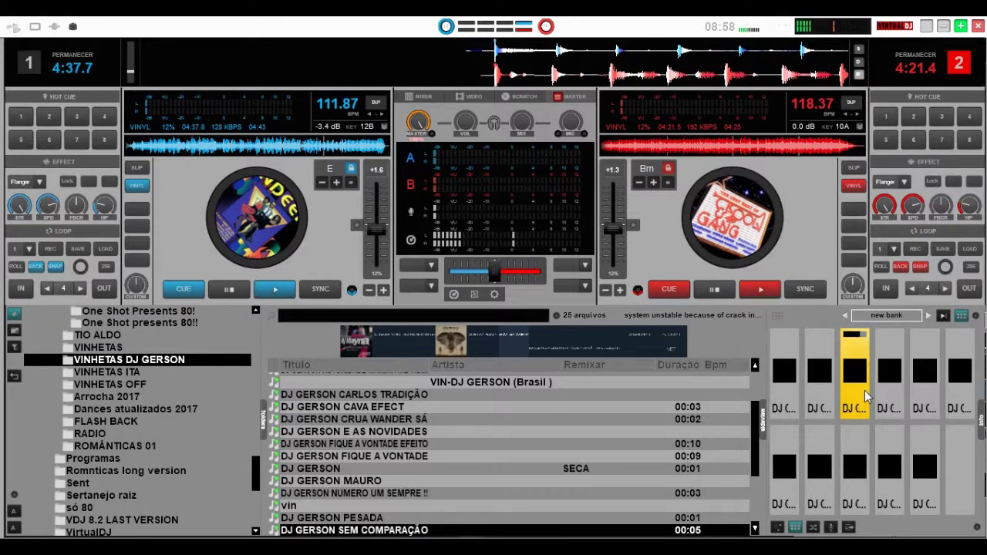
left_click(887, 406)
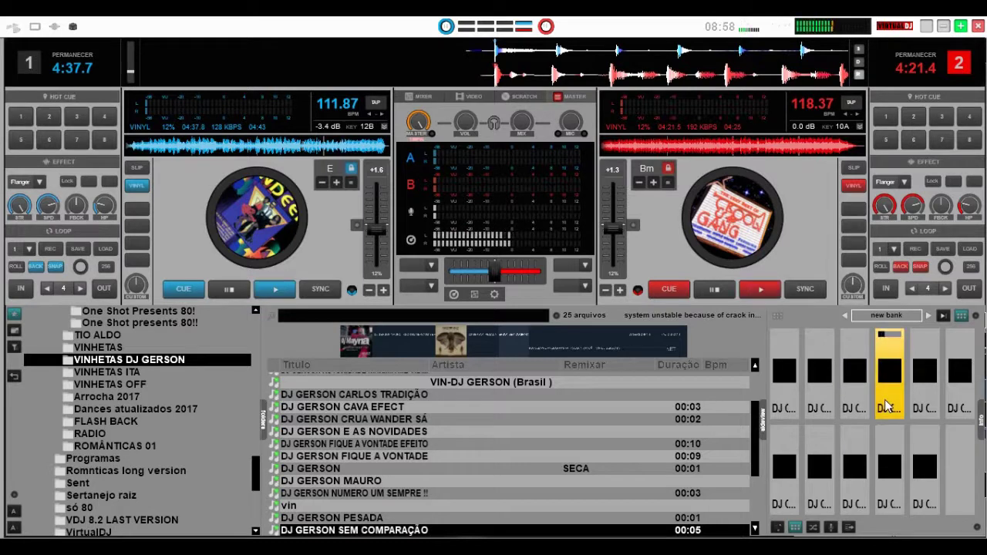
left_click(935, 390)
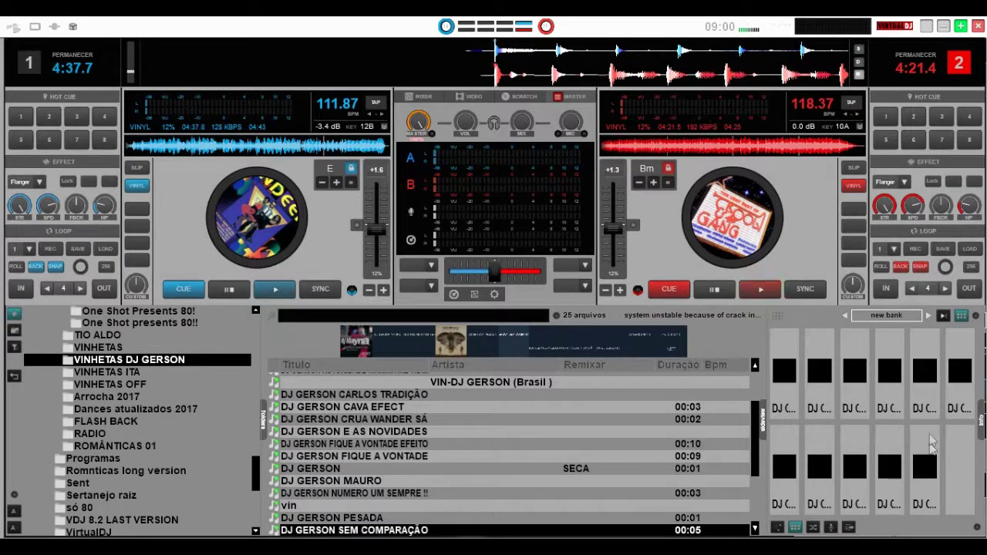
Test the jingles on sampler pads 10, 9, 8 and 7, triggering pad 9 several times
left_click(899, 478)
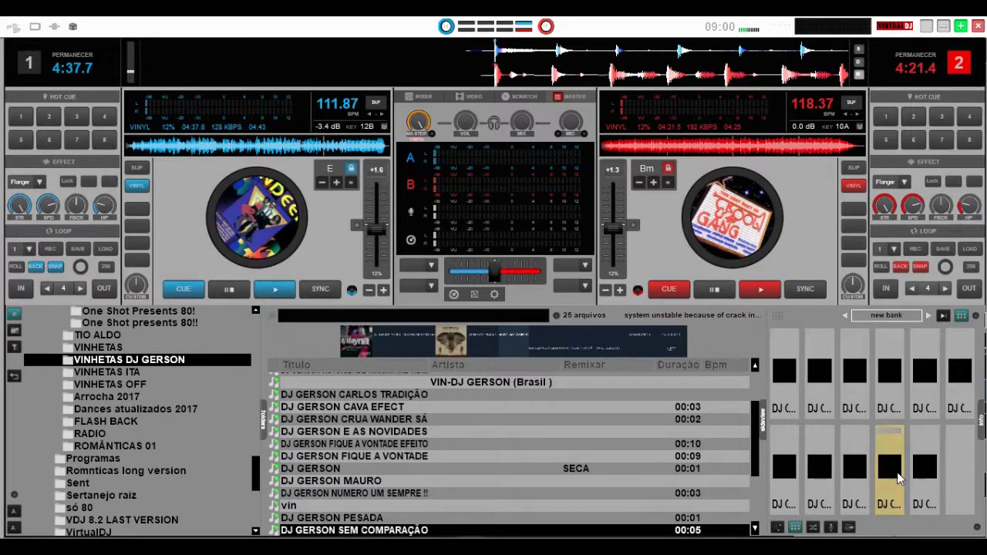
left_click(861, 493)
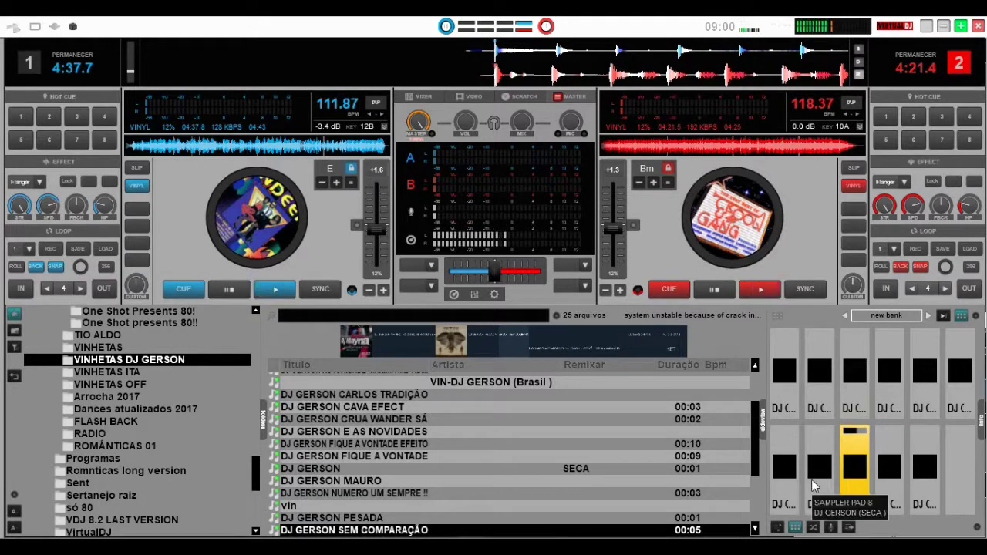
left_click(853, 481)
left_click(854, 484)
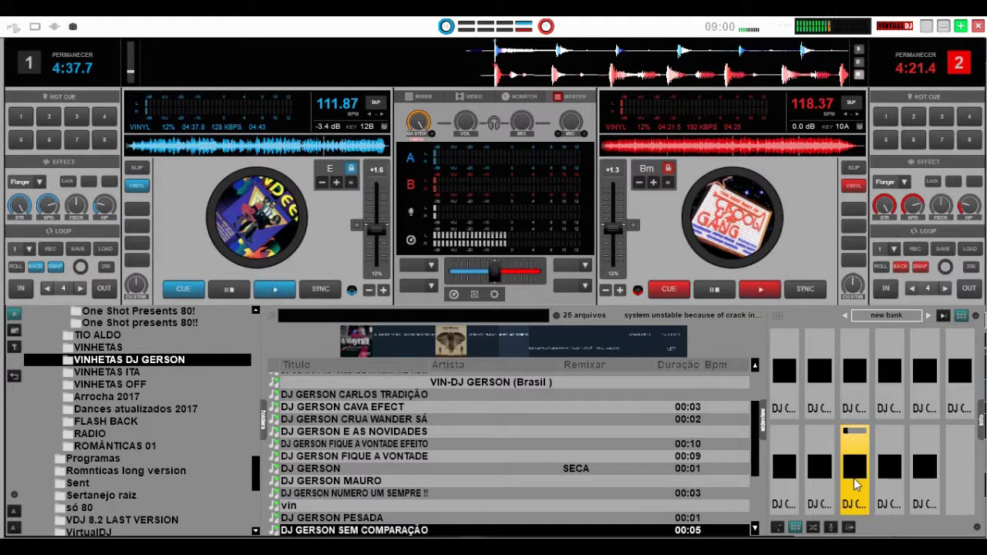
left_click(854, 484)
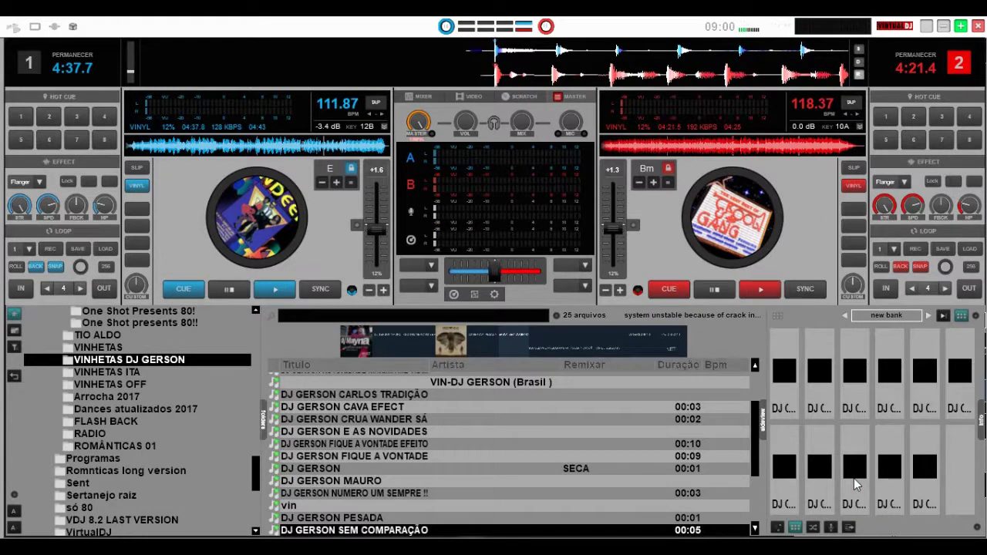
left_click(819, 478)
left_click(782, 475)
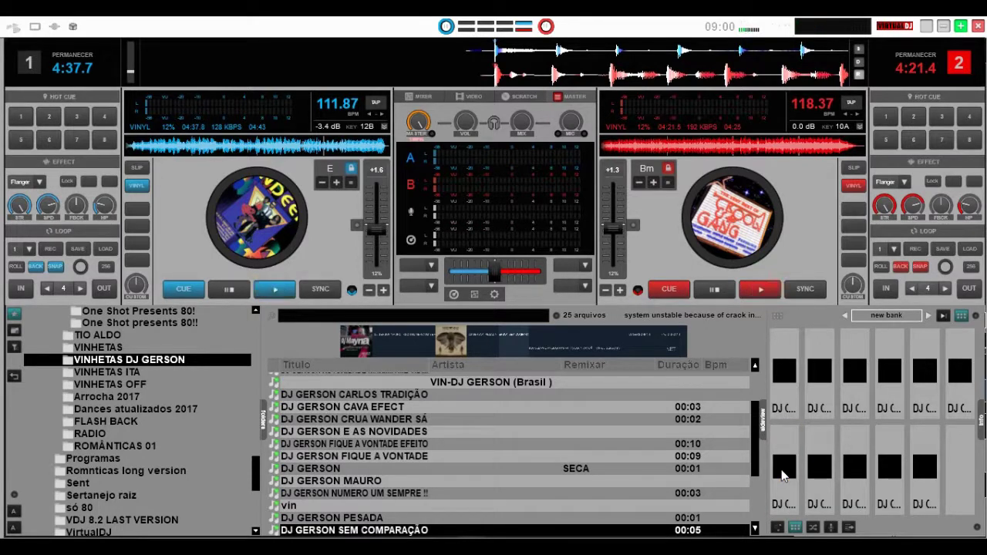
Trigger the jingles on sampler pads 1 to 4 again in sequence
left_click(788, 410)
left_click(814, 405)
left_click(854, 393)
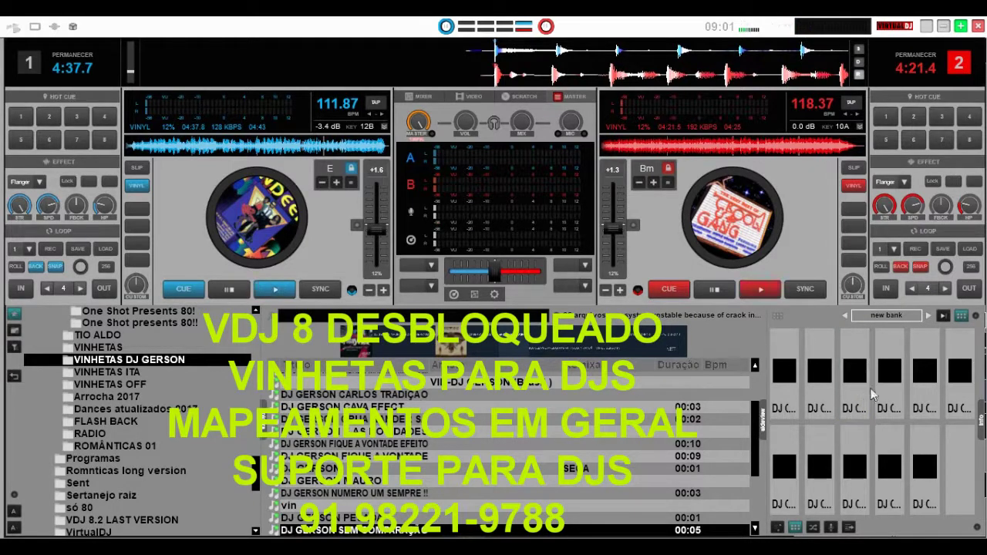
left_click(898, 396)
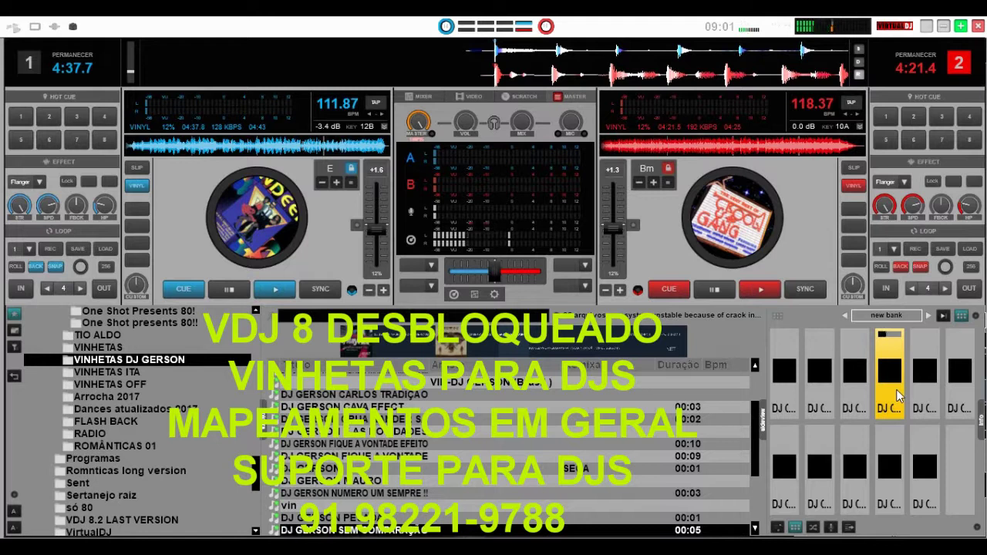